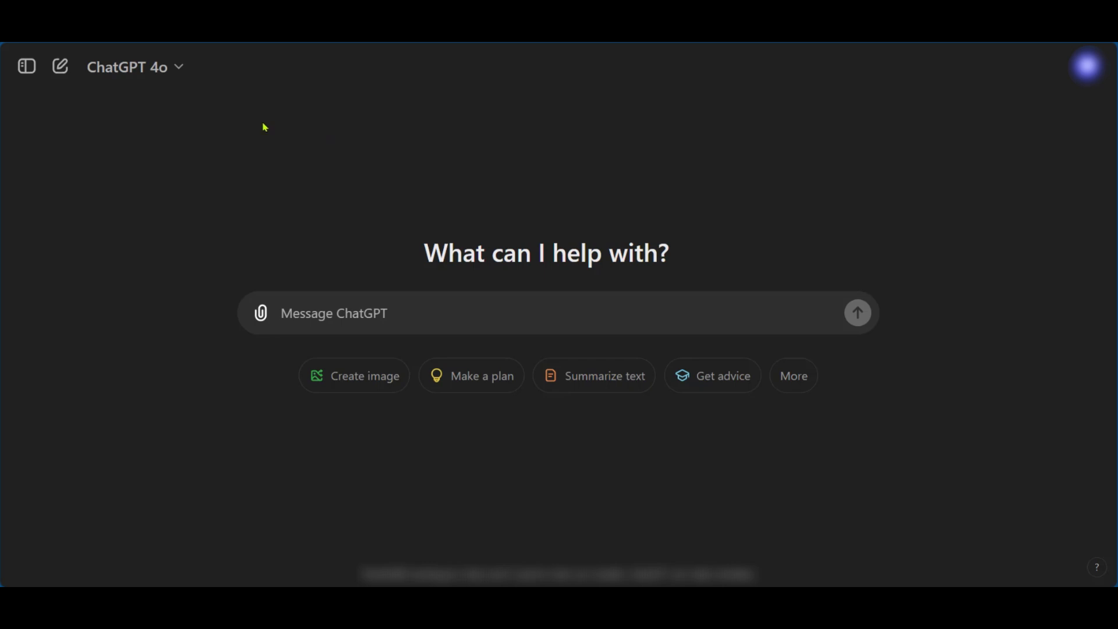
- Using the GPT-4o with canvas model, request a proposal for the new web service "switchEase" that helps users migrate data from Android to Ios
left_click(123, 69)
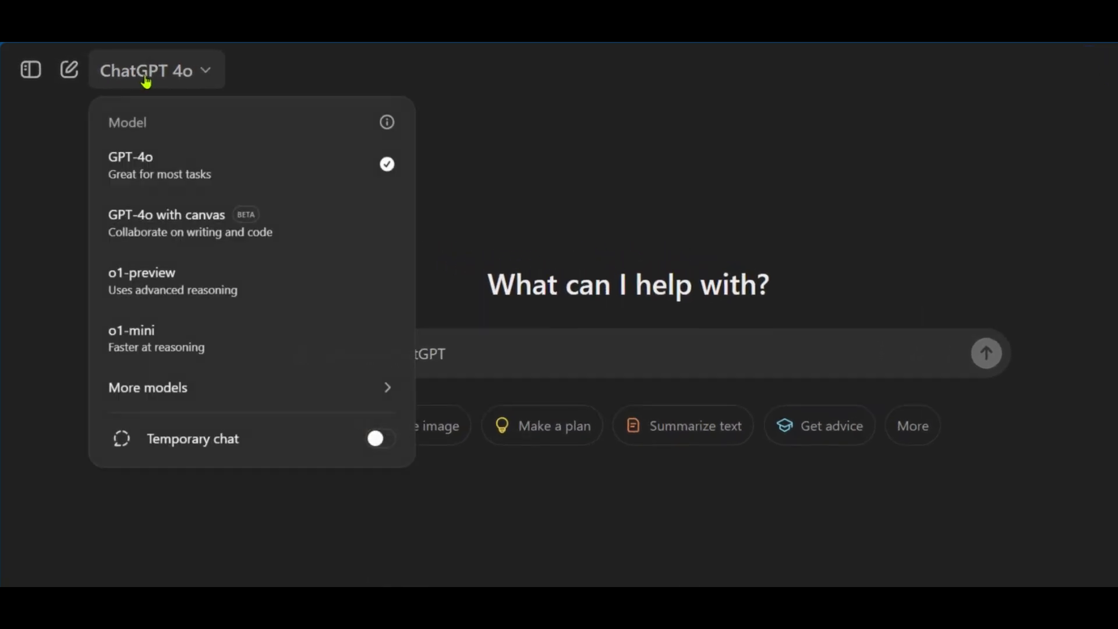
left_click(147, 235)
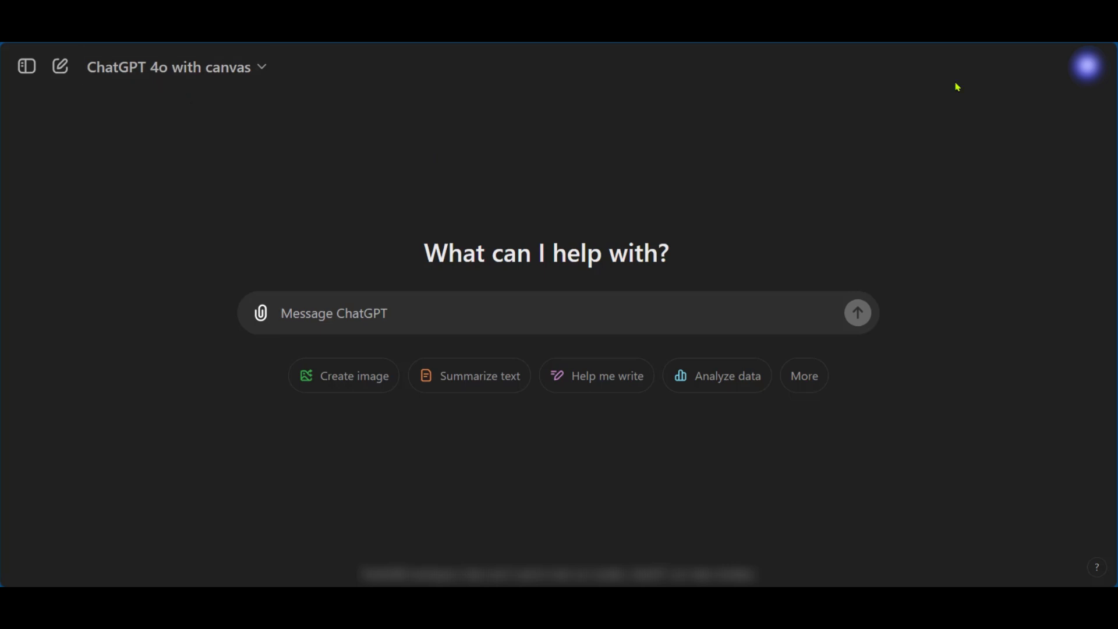
type("write a proposal for our new web service \"switchEase\" that helps users migrate data from Android to Ios")
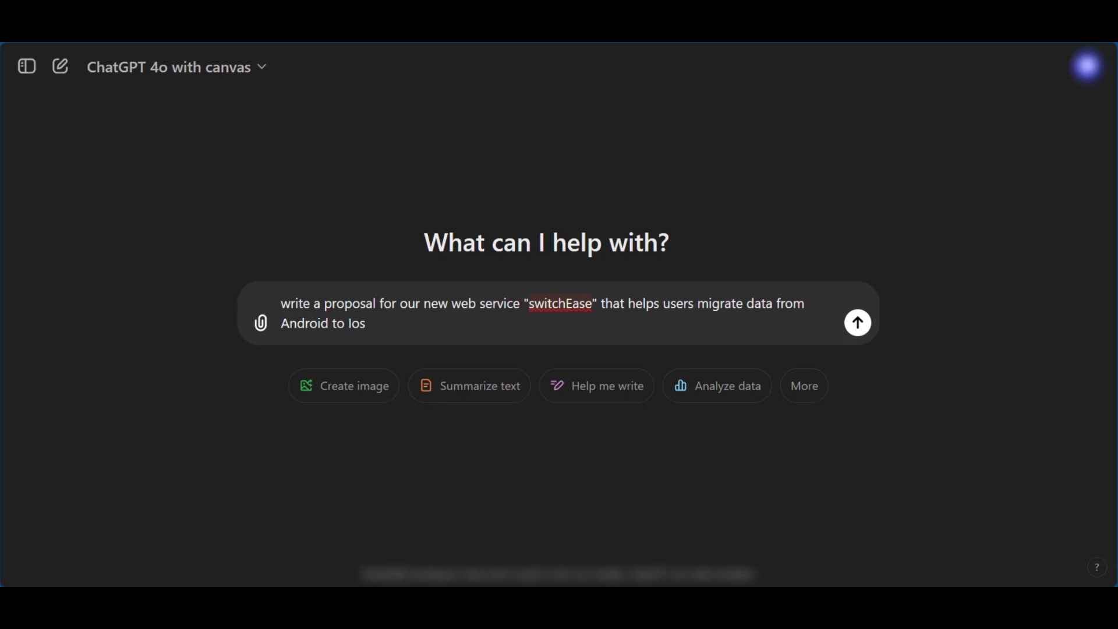
left_click(856, 334)
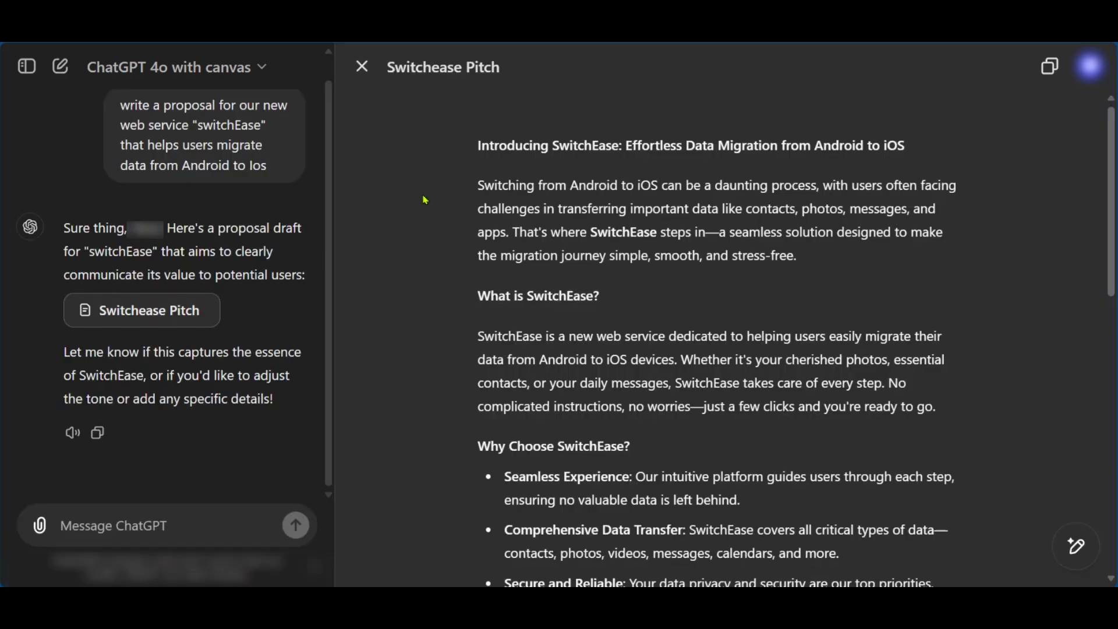
- Remove the bold from the pitch's opening line "Introducing SwitchEase" and format it as Heading 1
left_click(485, 182)
left_click_drag(479, 146, 907, 142)
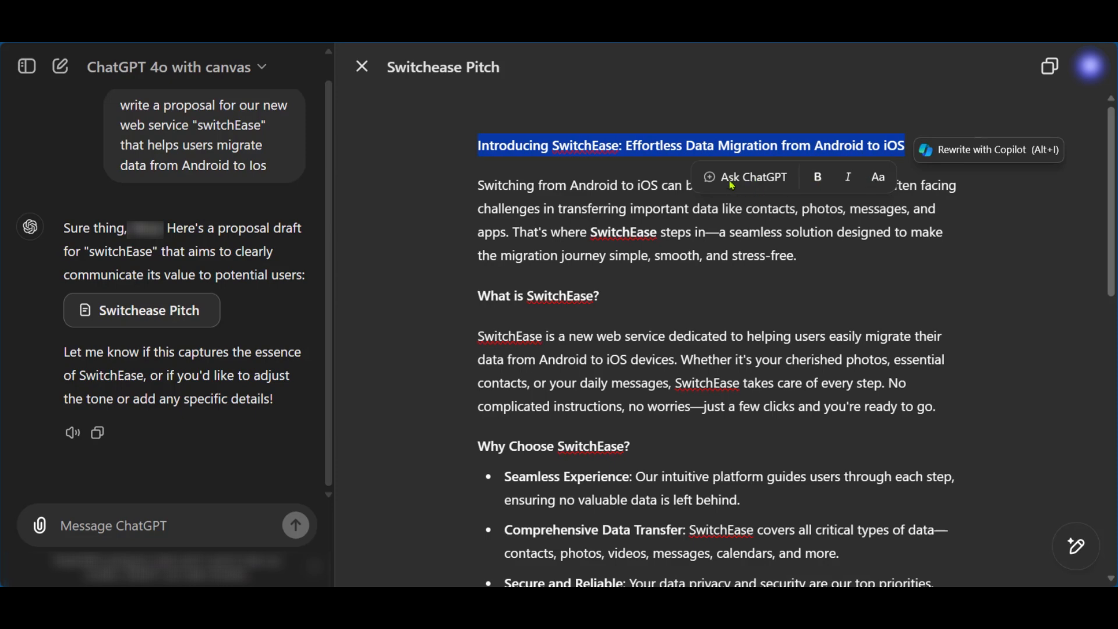
left_click(820, 178)
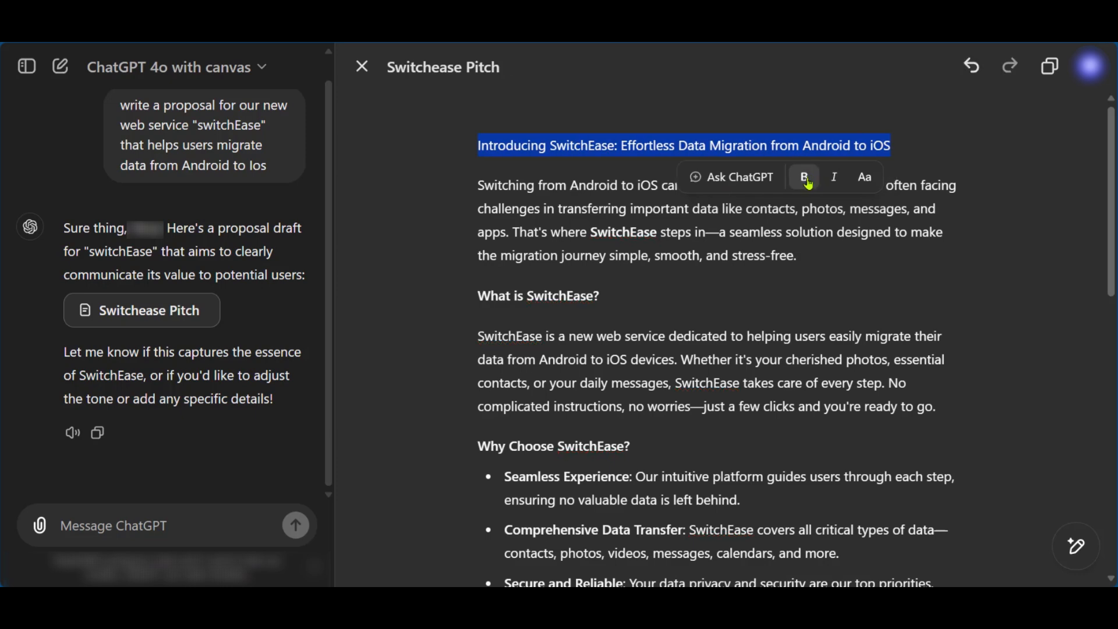
left_click(811, 177)
left_click(824, 178)
left_click(823, 177)
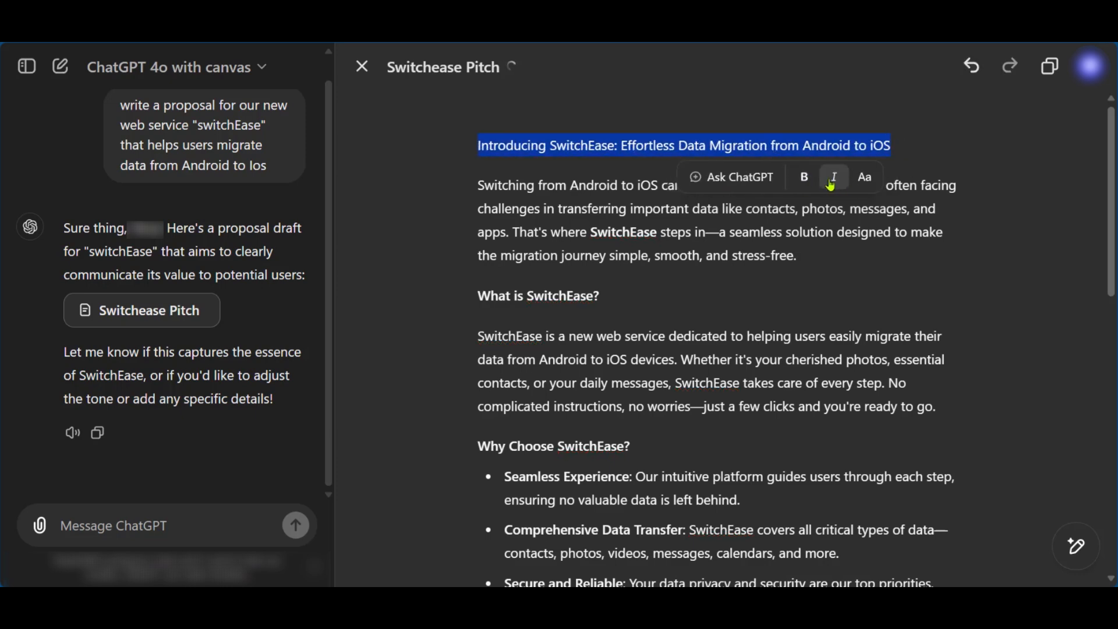
left_click(868, 182)
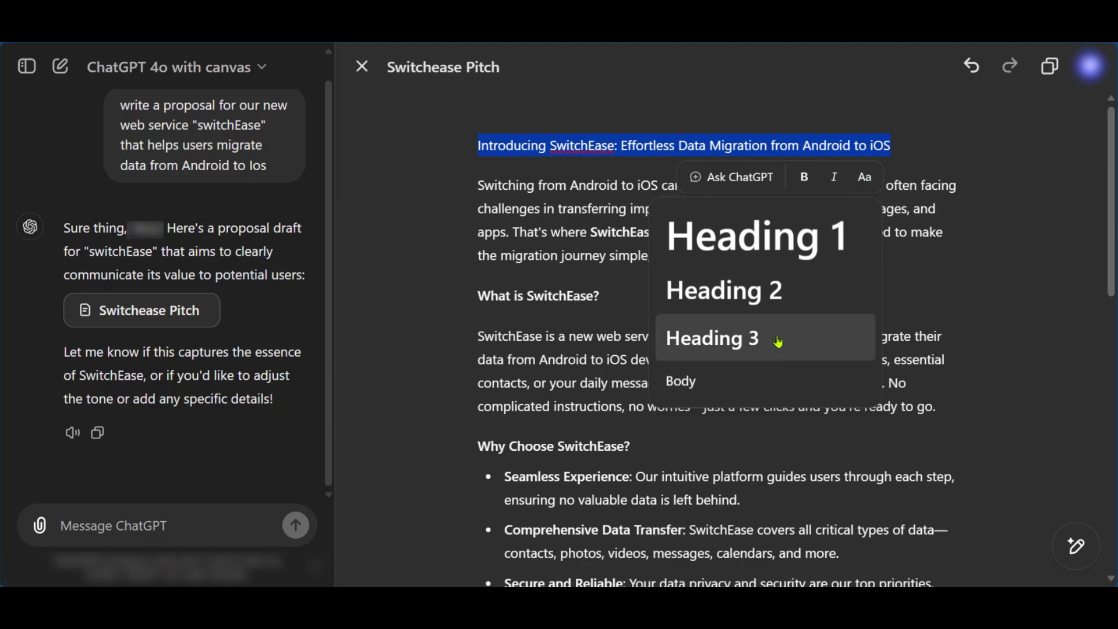
left_click(794, 243)
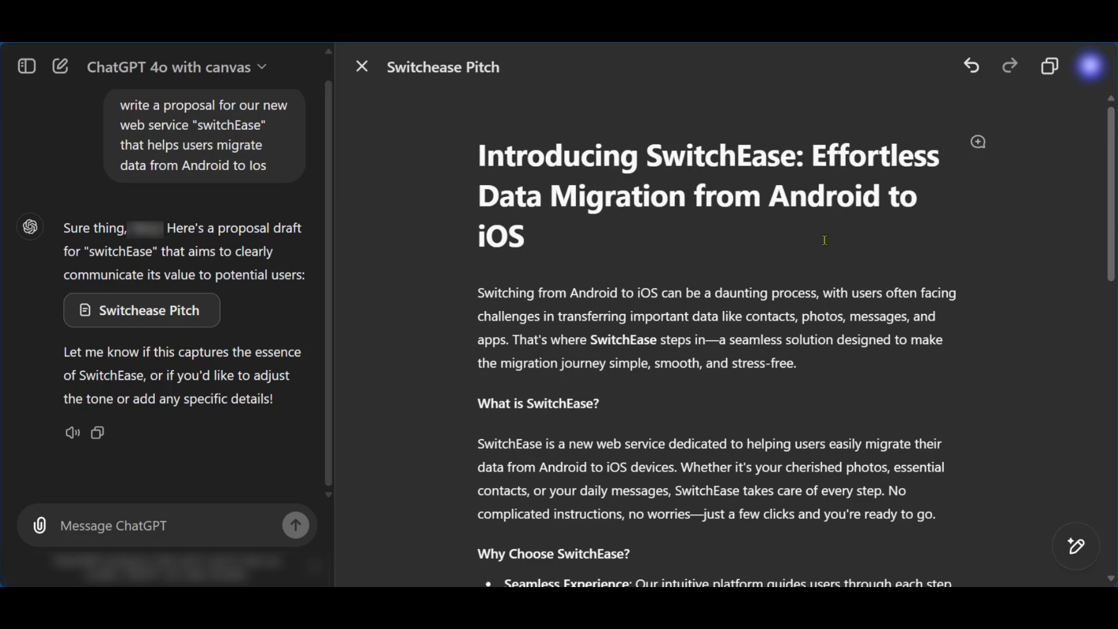
- Ask ChatGPT to "edit" the words "Data Migration" in the main heading
left_click(503, 237)
left_click_drag(480, 198, 688, 198)
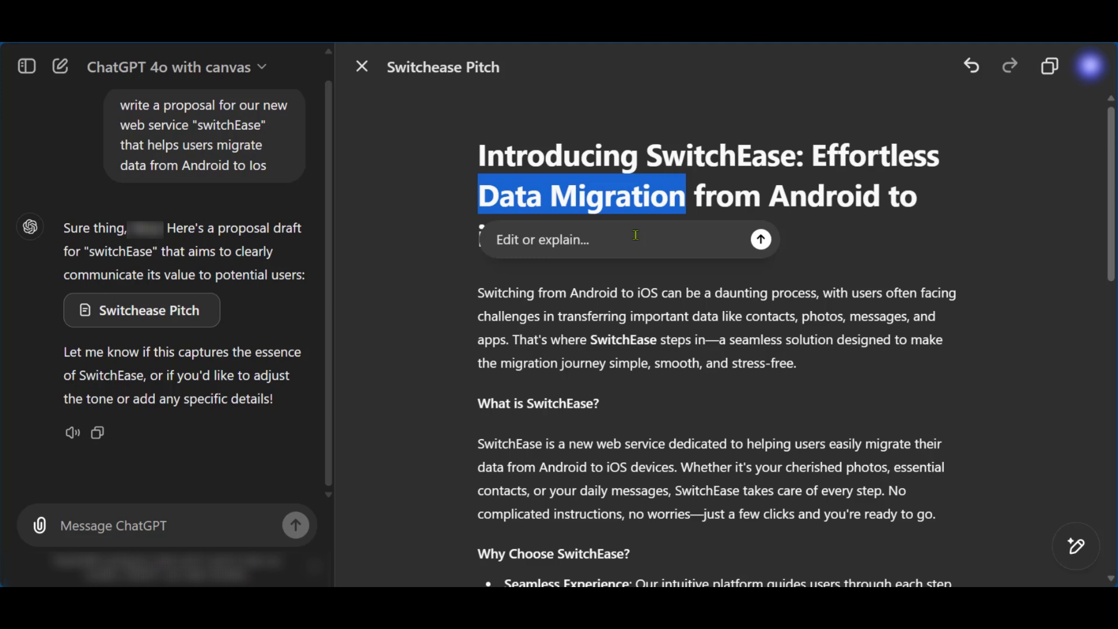
type("edit")
key("Return")
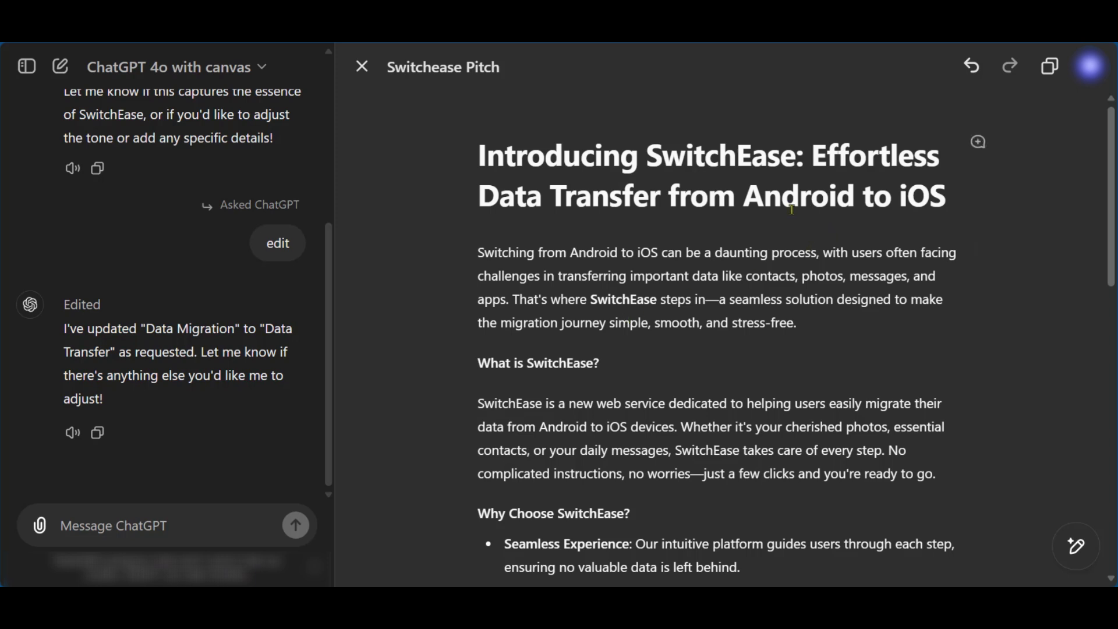
- Ask ChatGPT to "explain" the word "SwitchEase" in the main heading
left_click_drag(648, 156, 794, 151)
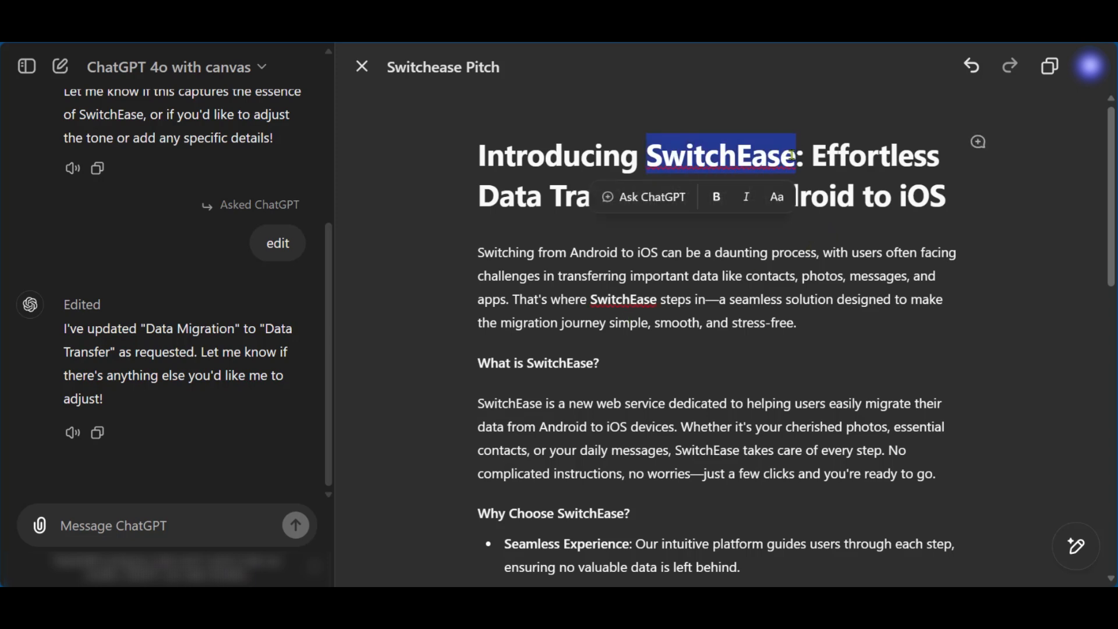
left_click(662, 200)
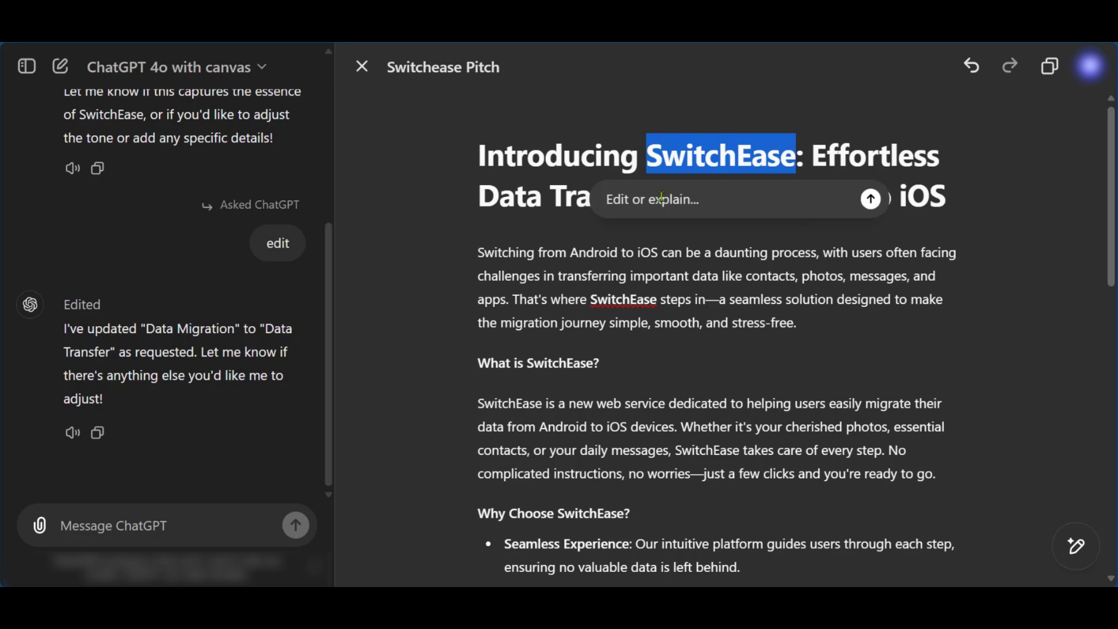
type("explain")
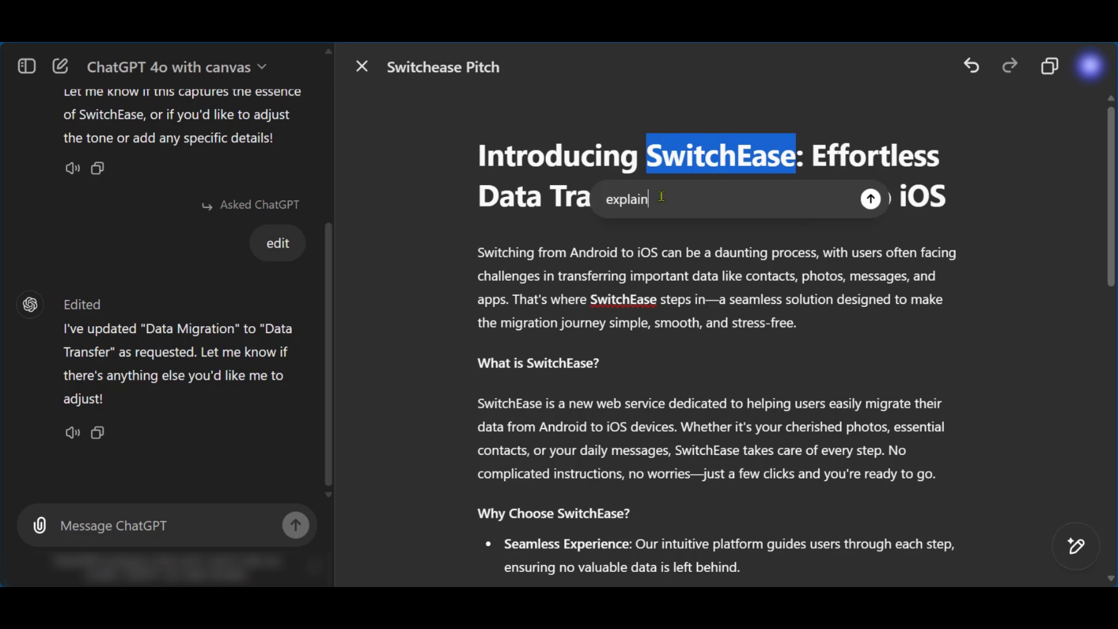
key("Return")
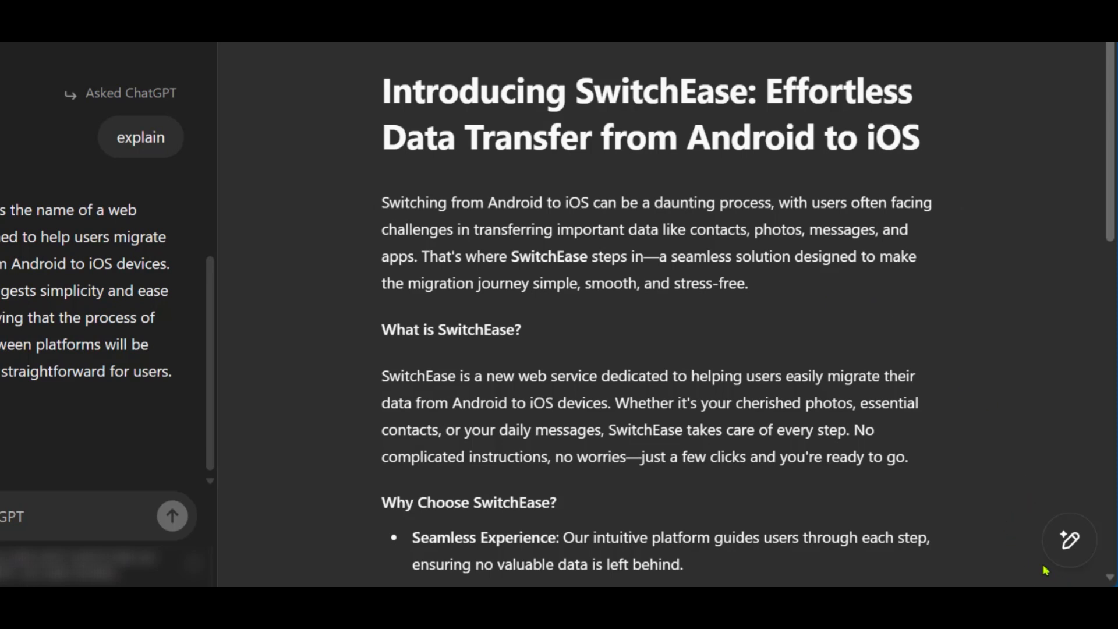
- Adjust the length of the whole pitch document to Shortest
mouse_move(1061, 541)
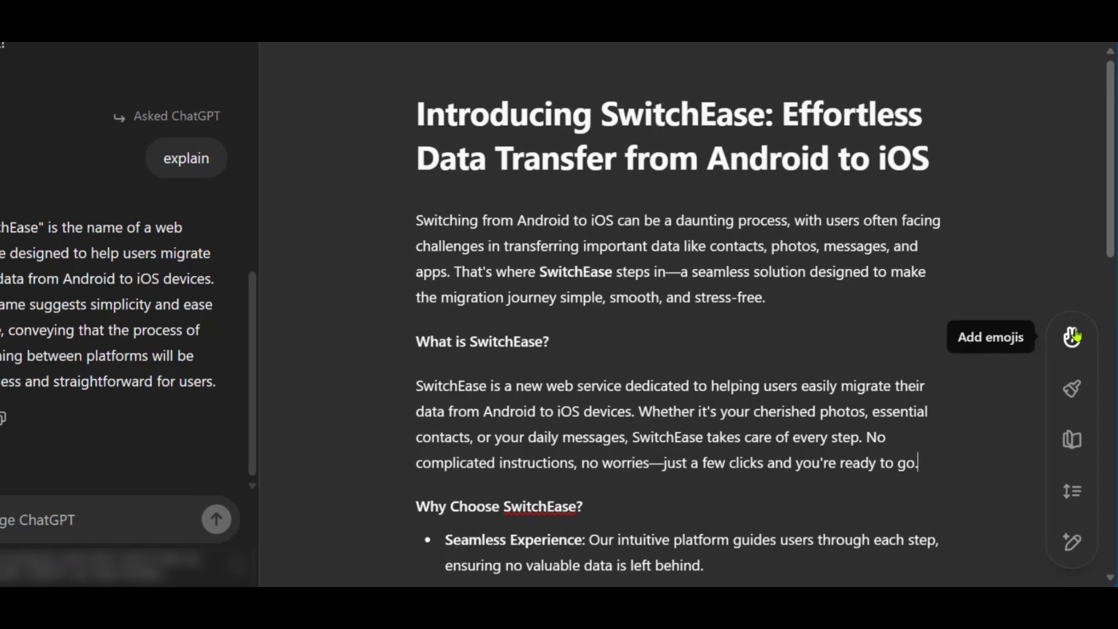
scroll(1034, 299, "down", 12)
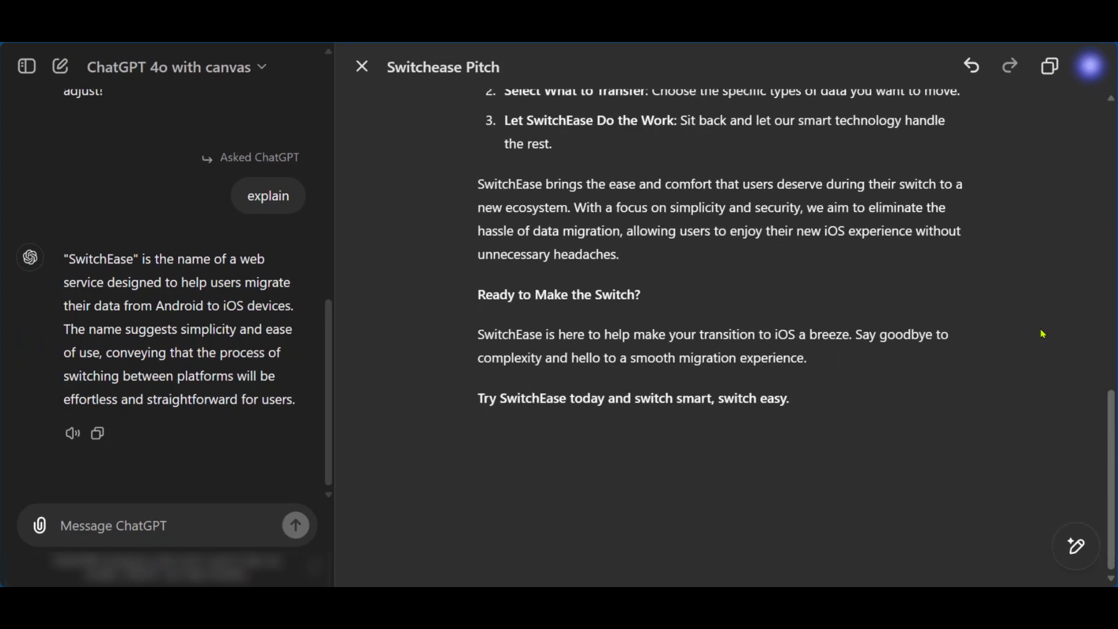
scroll(1043, 334, "up", 5)
scroll(1042, 334, "up", 8)
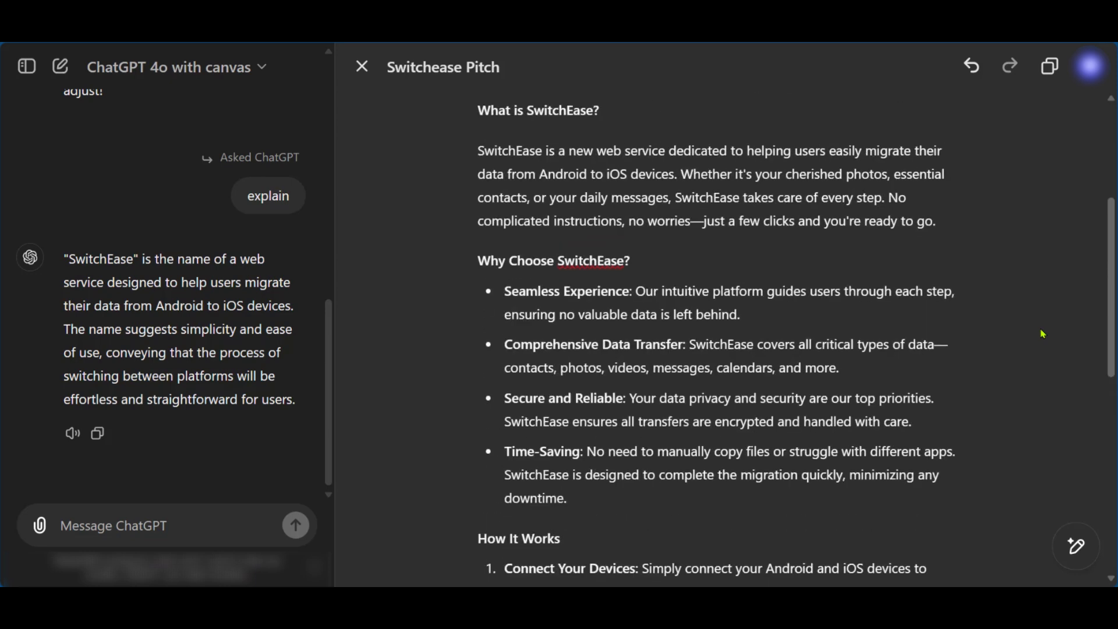
mouse_move(1083, 554)
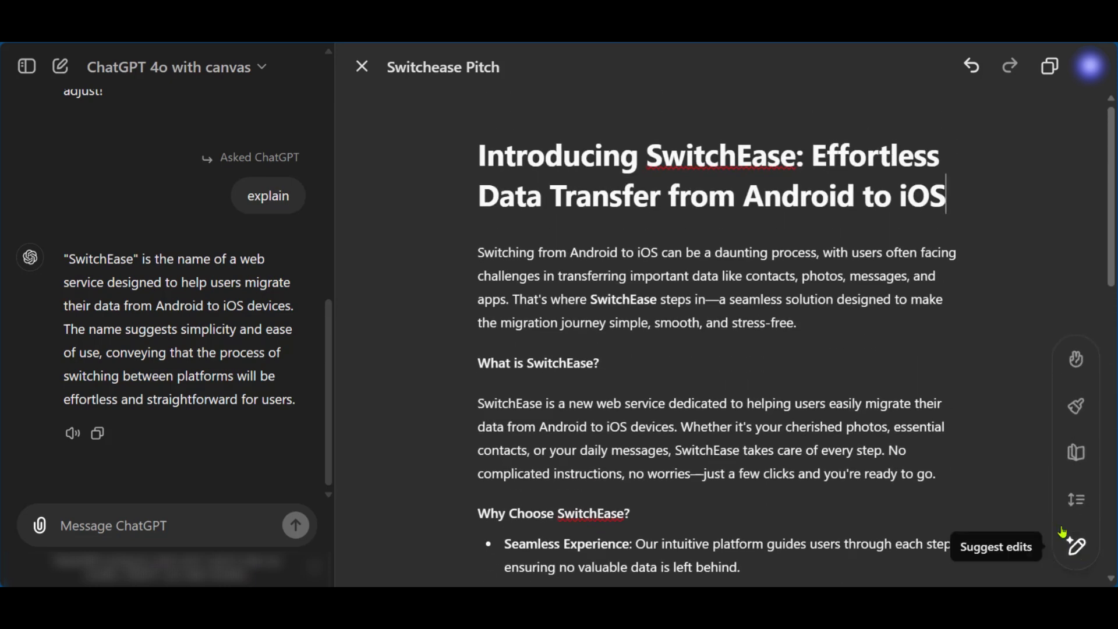
left_click(1084, 502)
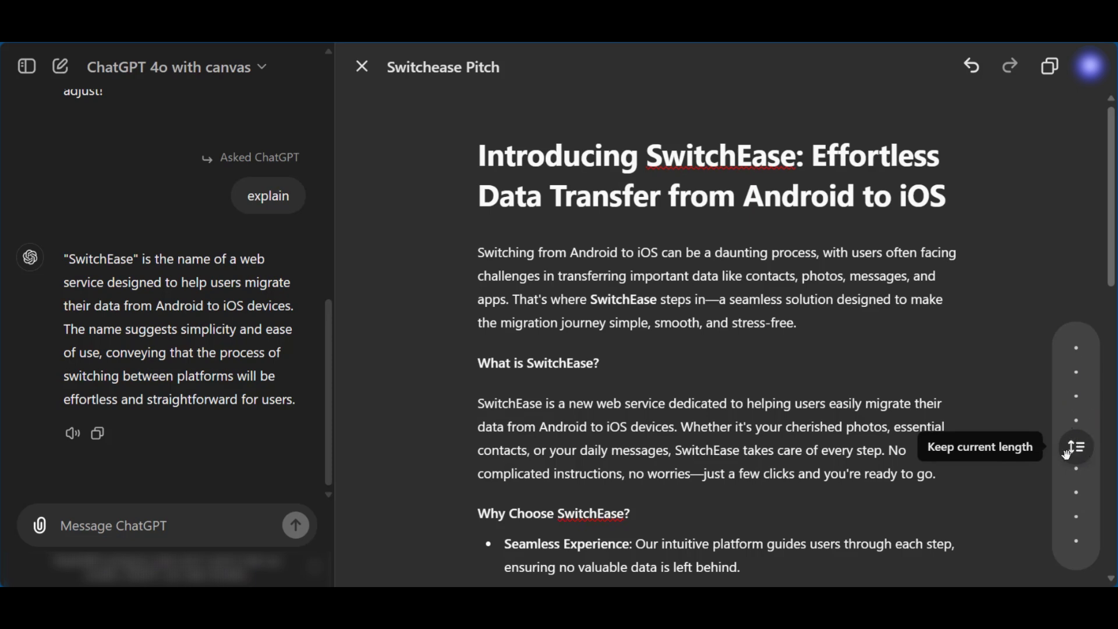
left_click_drag(1079, 446, 1078, 547)
left_click(1076, 548)
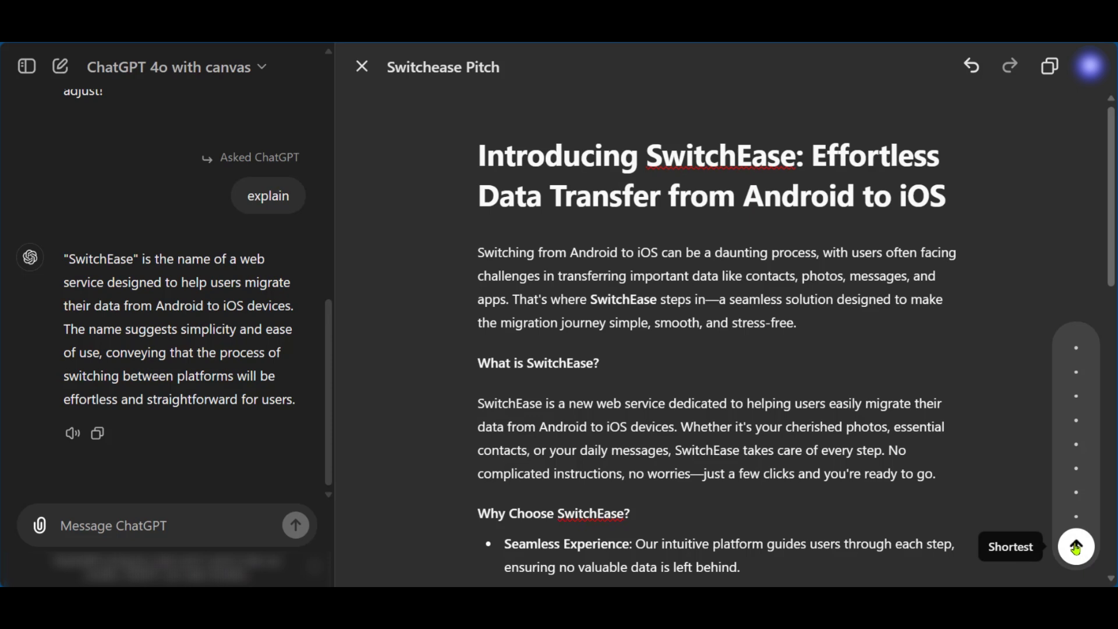
left_click(1076, 549)
mouse_move(1076, 548)
left_mouse_down()
mouse_move(1076, 350)
mouse_move(1083, 548)
left_mouse_up()
left_click(1077, 547)
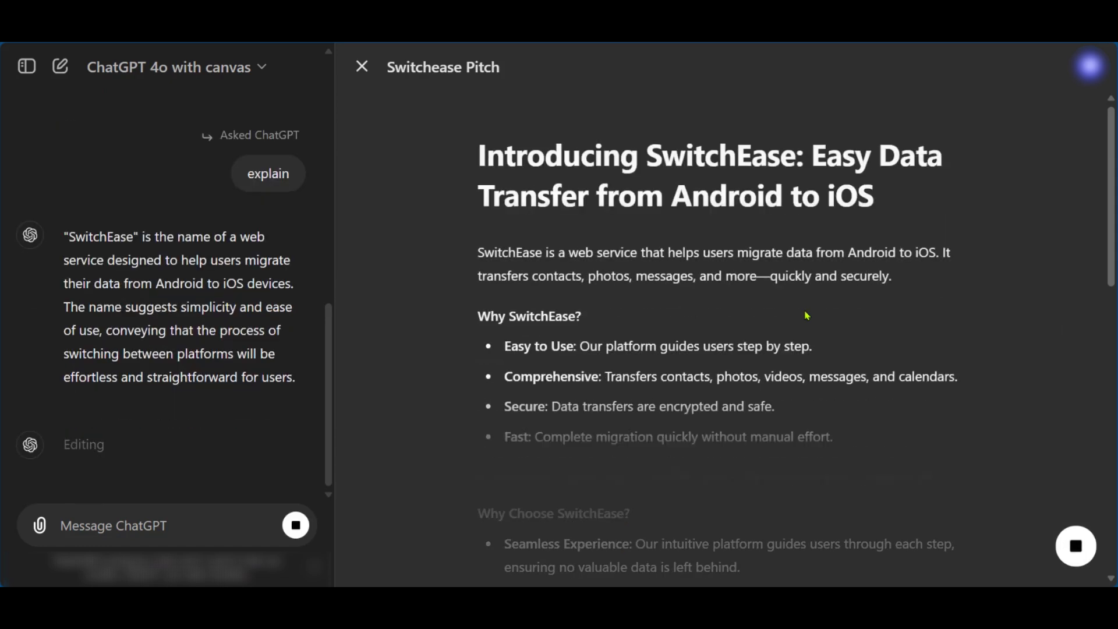
- Review the condensed pitch and change its reading level to Graduate School
scroll(806, 310, "down", 3)
scroll(806, 310, "up", 3)
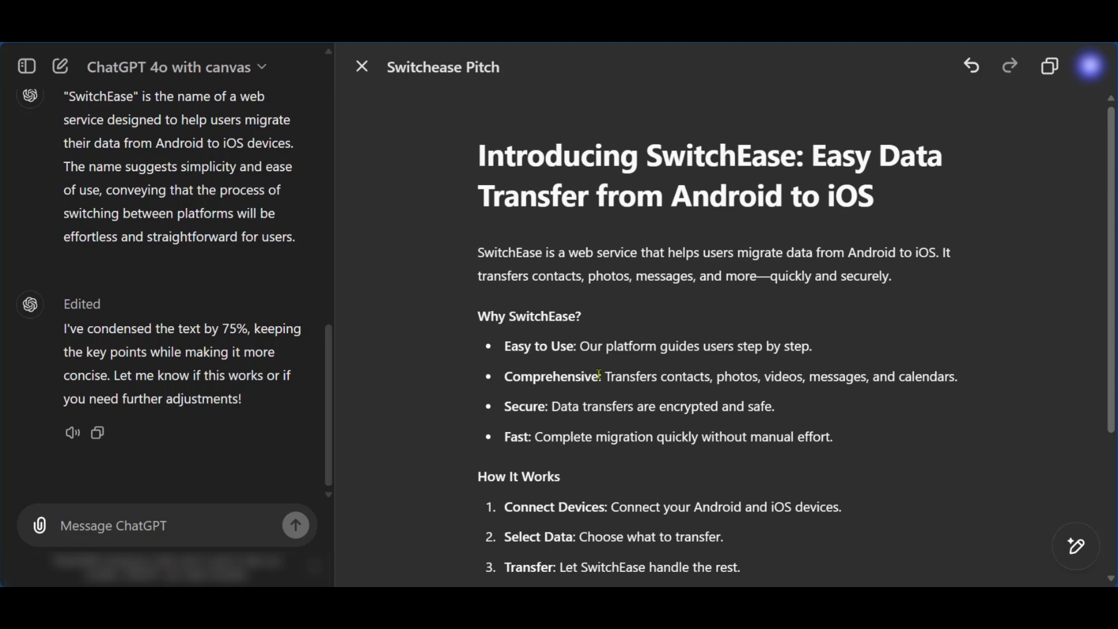
scroll(539, 475, "down", 2)
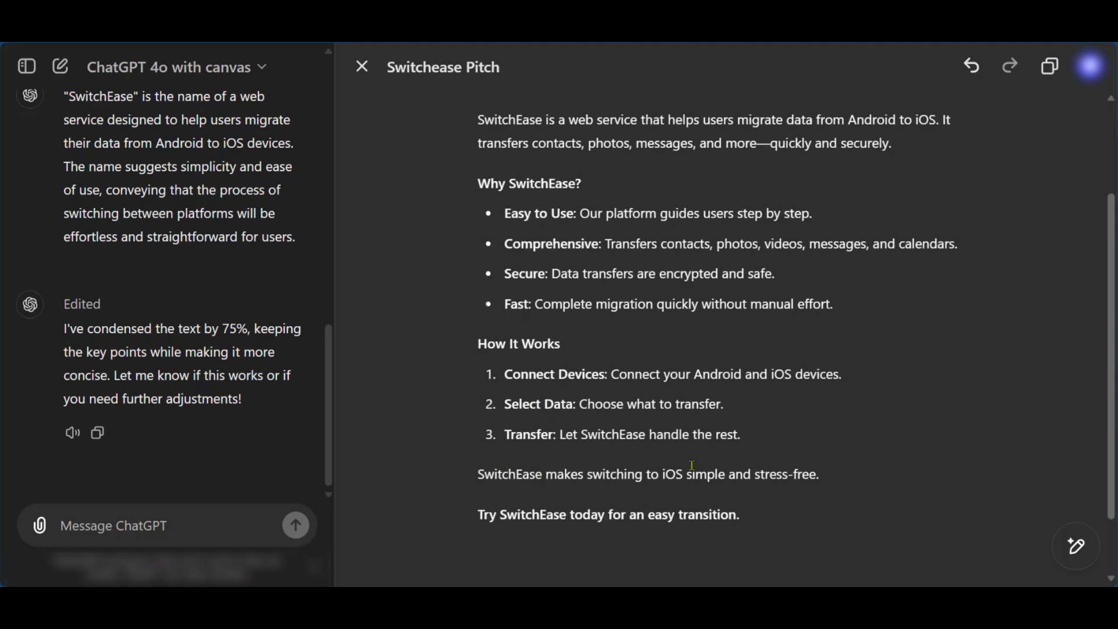
mouse_move(760, 523)
mouse_move(1074, 547)
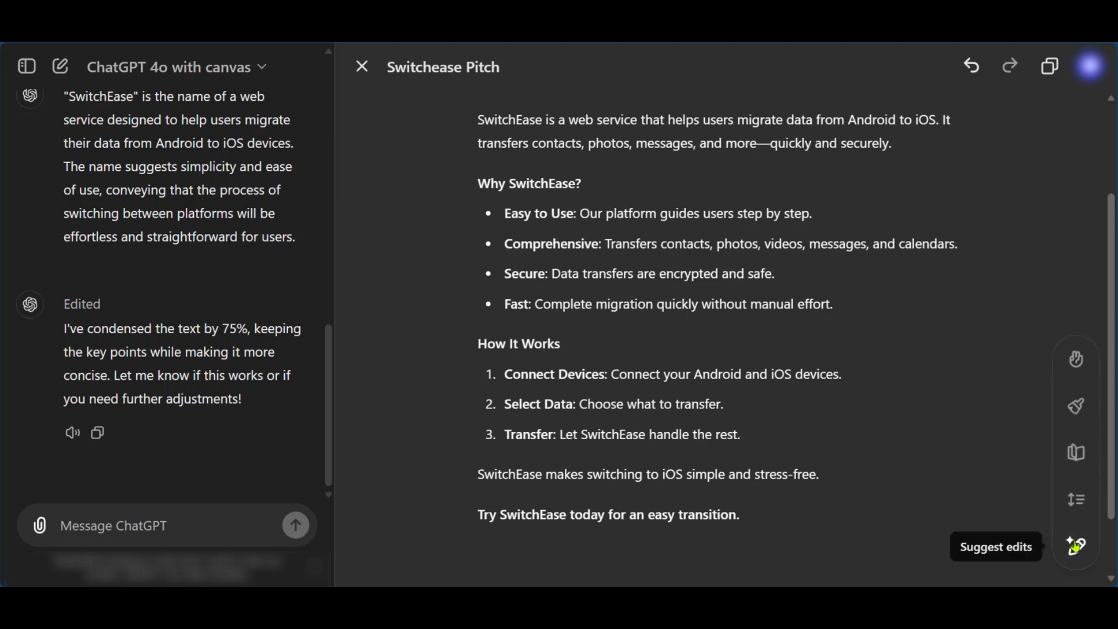
left_click(1079, 460)
left_click_drag(1075, 446, 1060, 558)
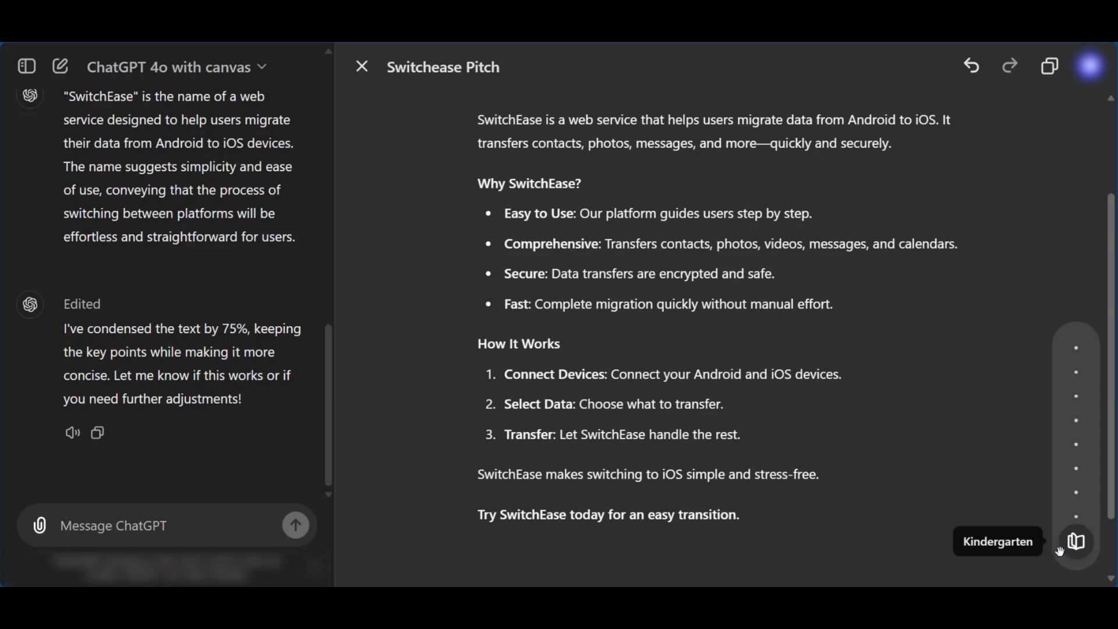
left_click_drag(1060, 552, 1060, 343)
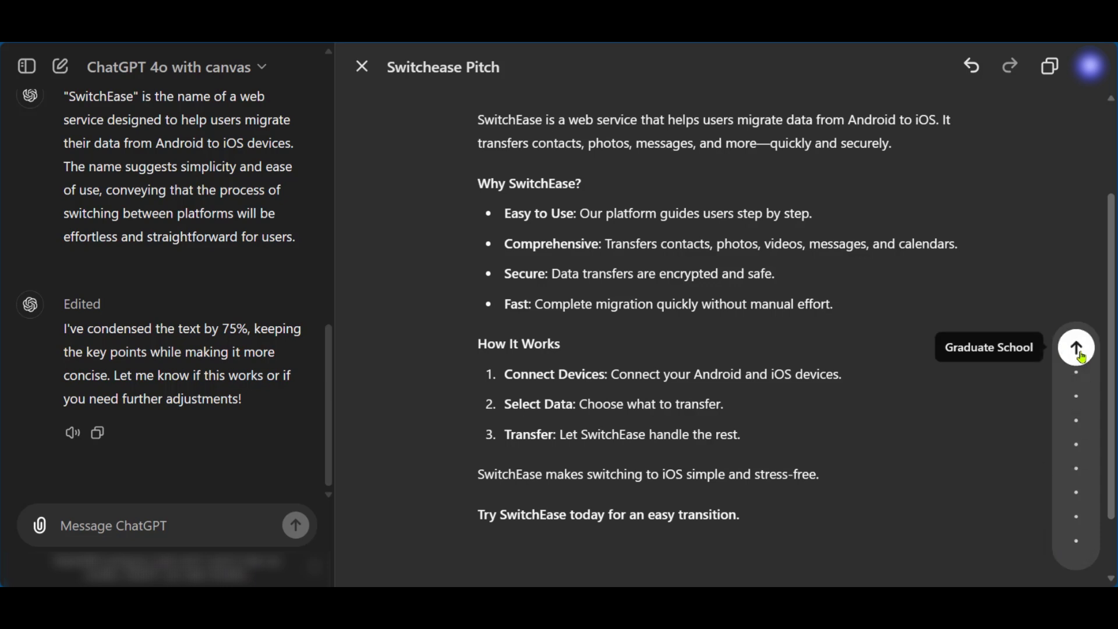
left_click(1077, 349)
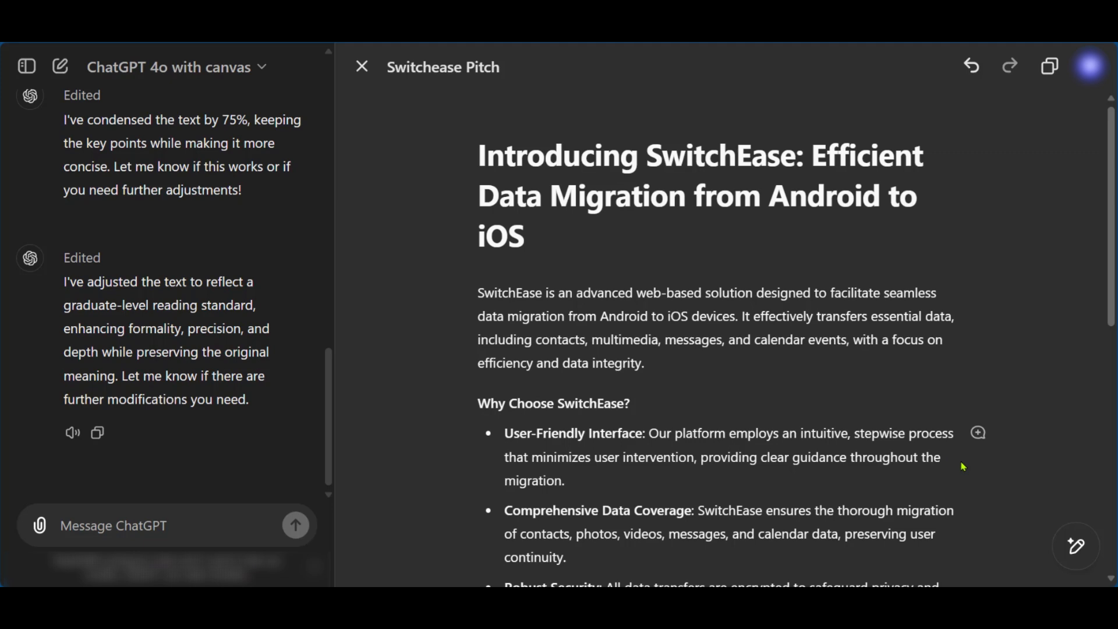
- Have emojis added to the pitch document
mouse_move(1080, 555)
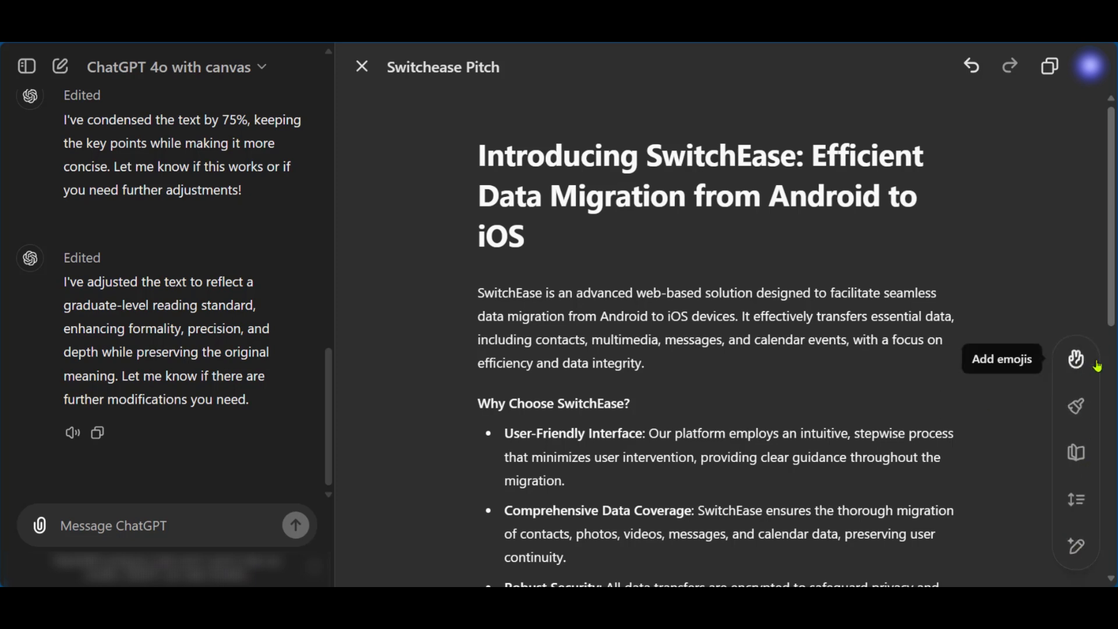
left_click(1076, 361)
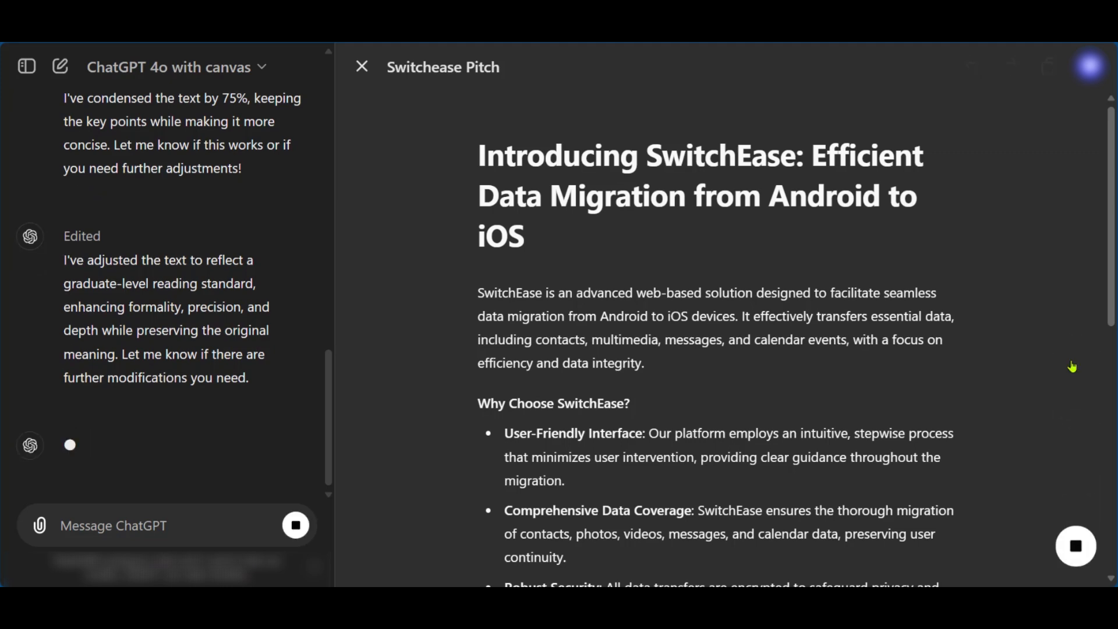